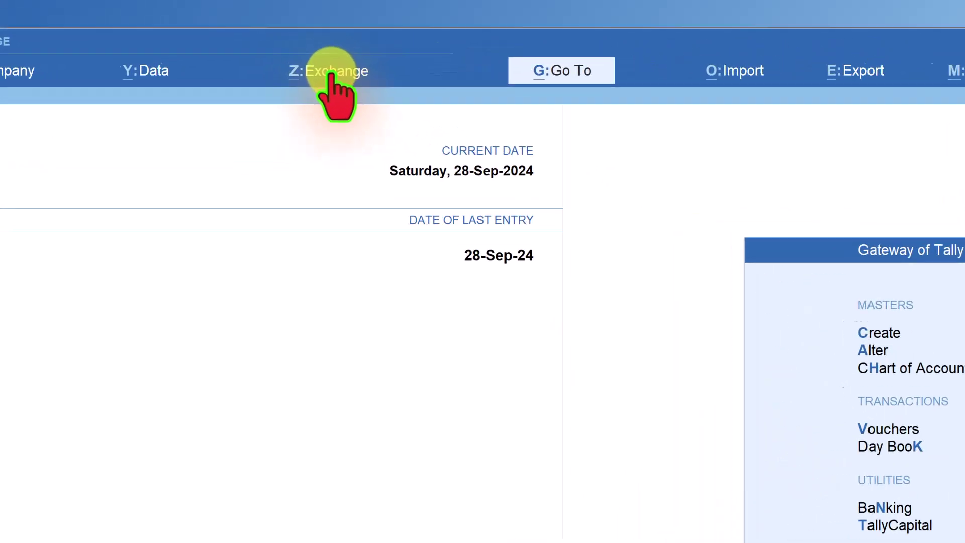
Log in to the GST portal by sending an OTP and entering the received verification code
click(330, 75)
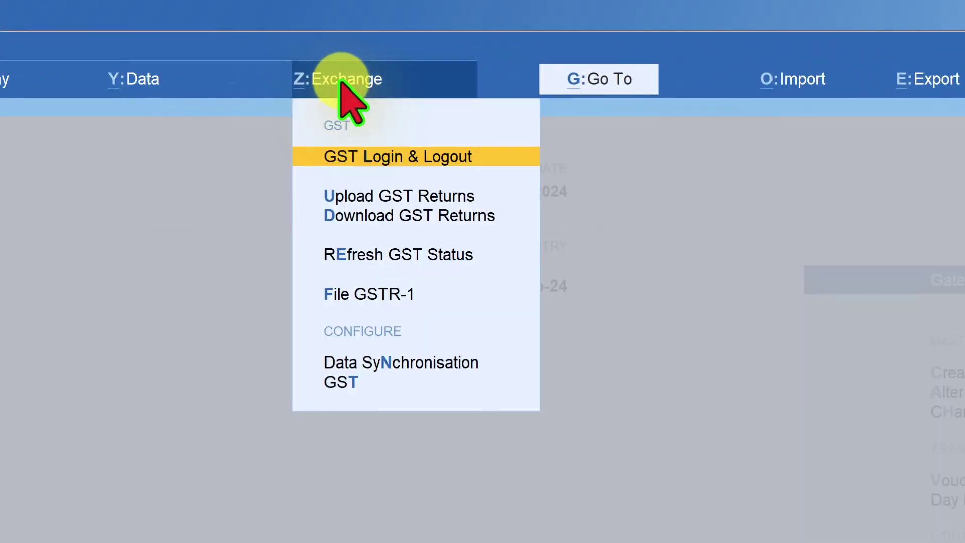
click(405, 160)
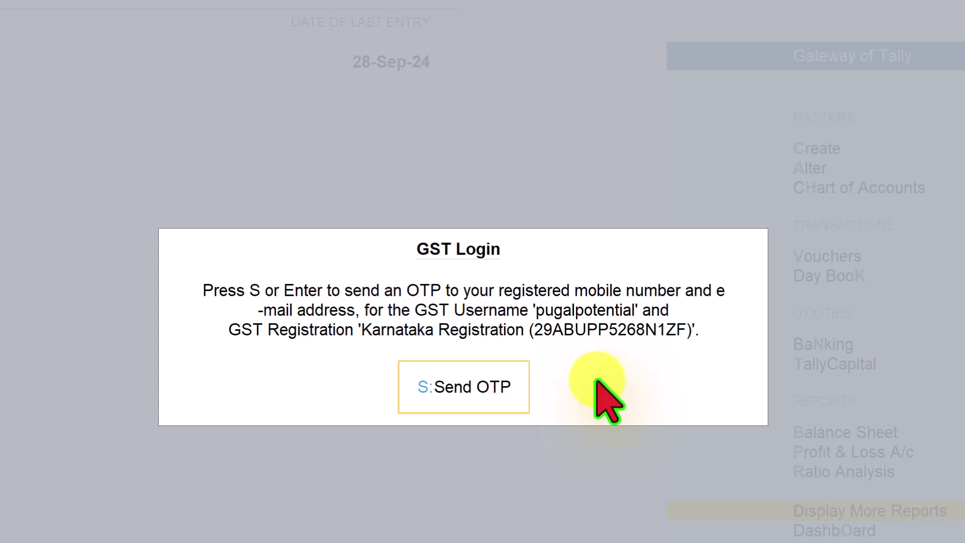
click(489, 397)
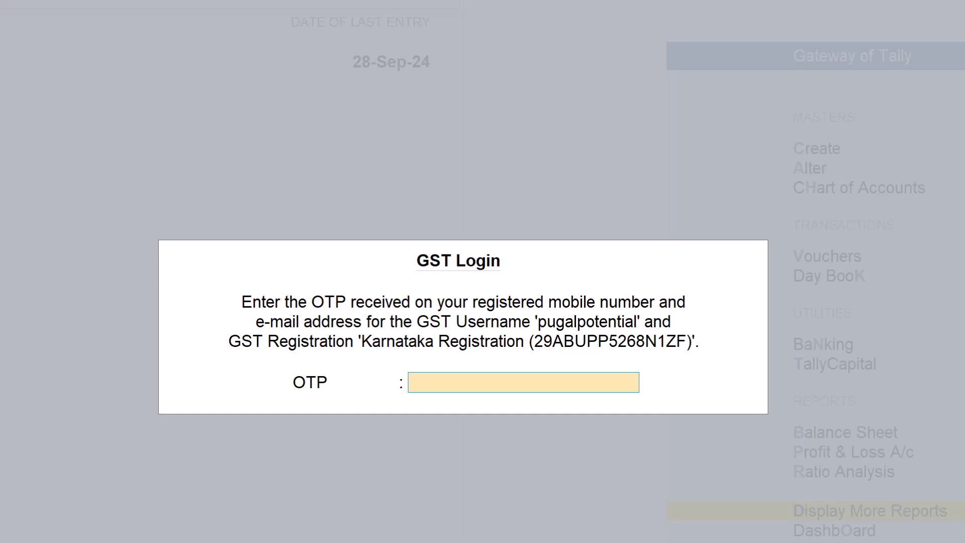
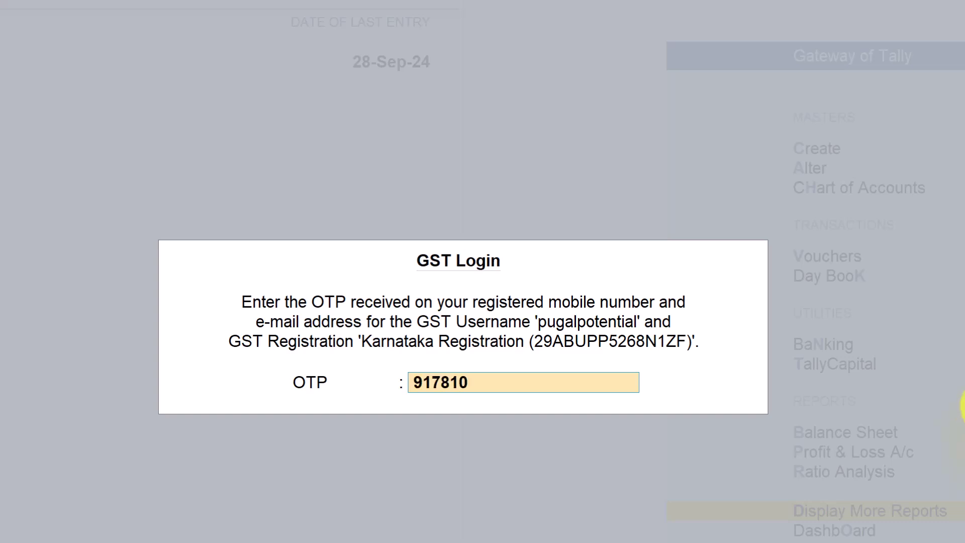
key(Return)
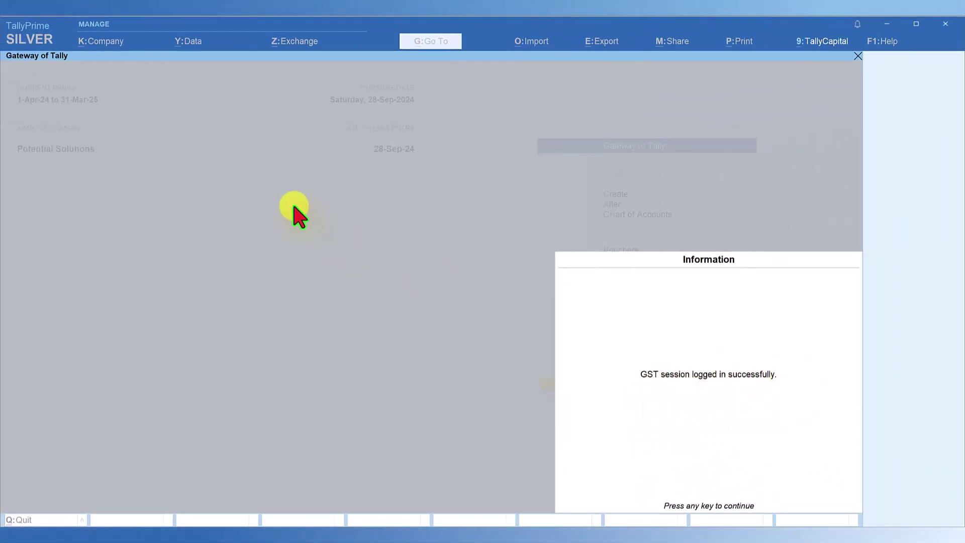
Close the 'GST session logged in successfully' message to return to the Gateway of Tally
key(Return)
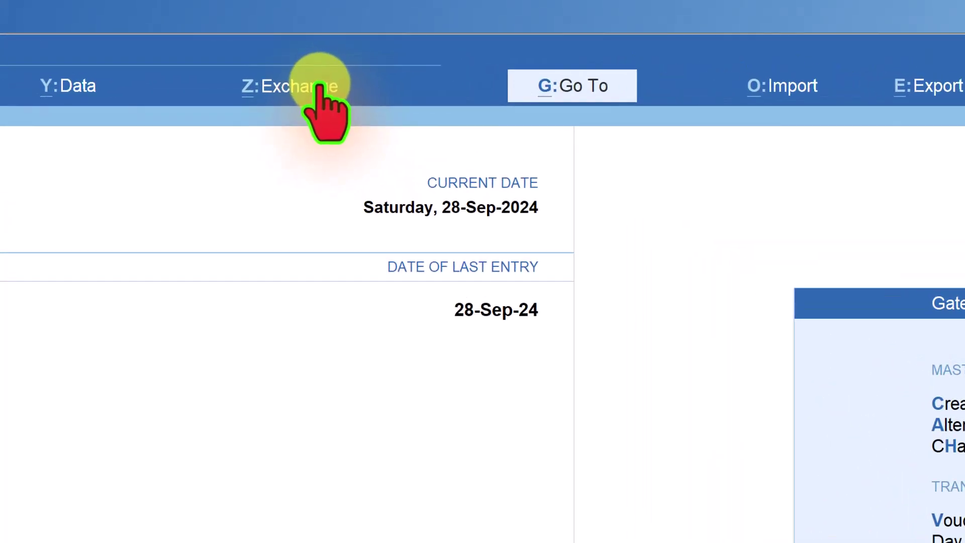
click(308, 41)
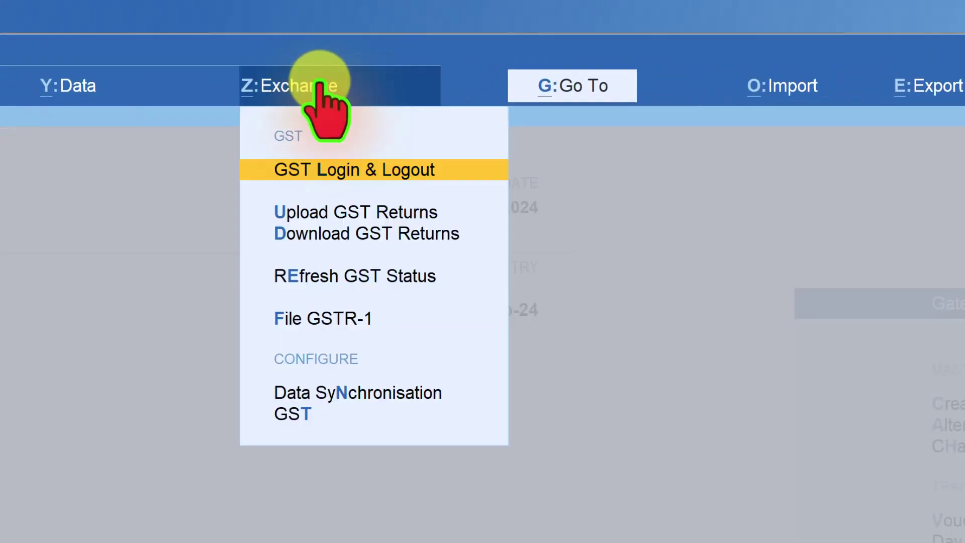
click(442, 234)
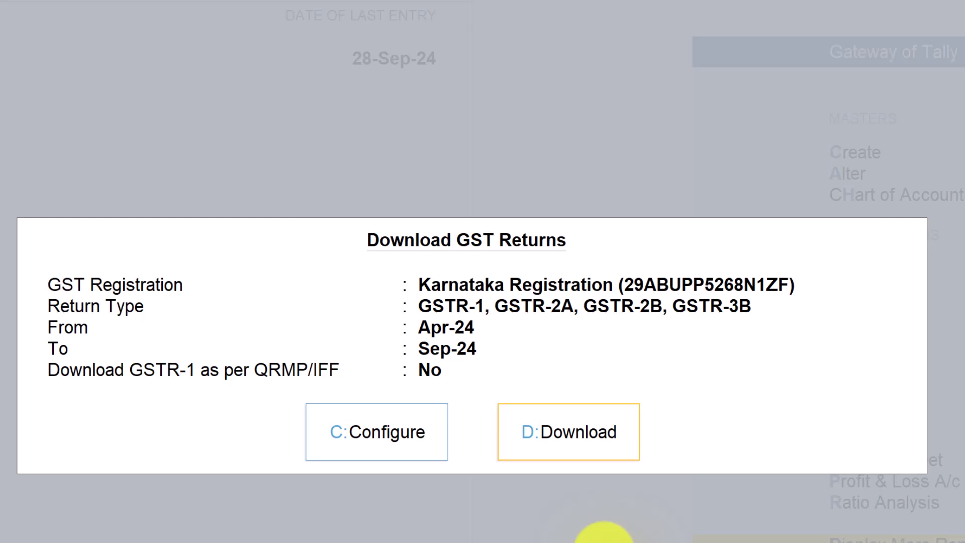
key(Escape)
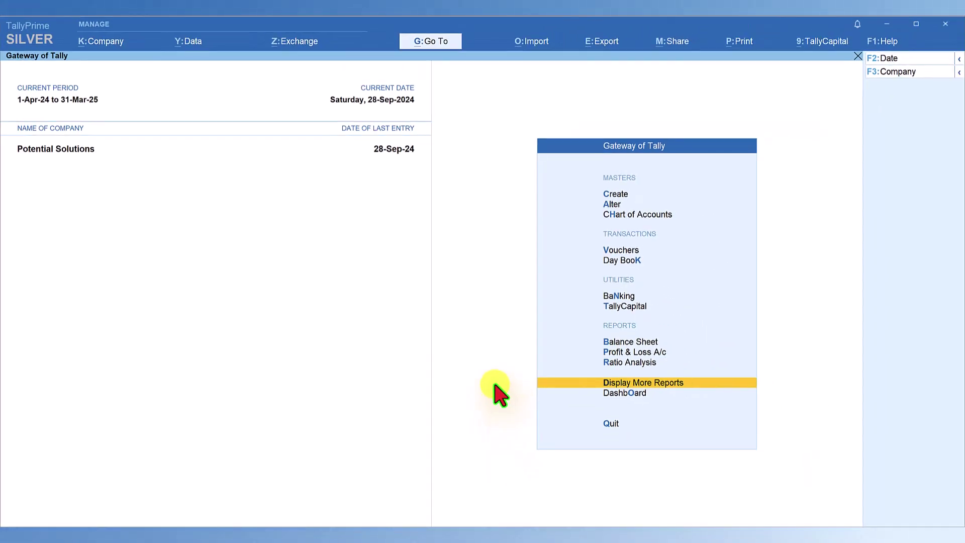
Go to the GSTR-2A Reconciliation report for Aug-24, filtering the report list with '2'
click(435, 50)
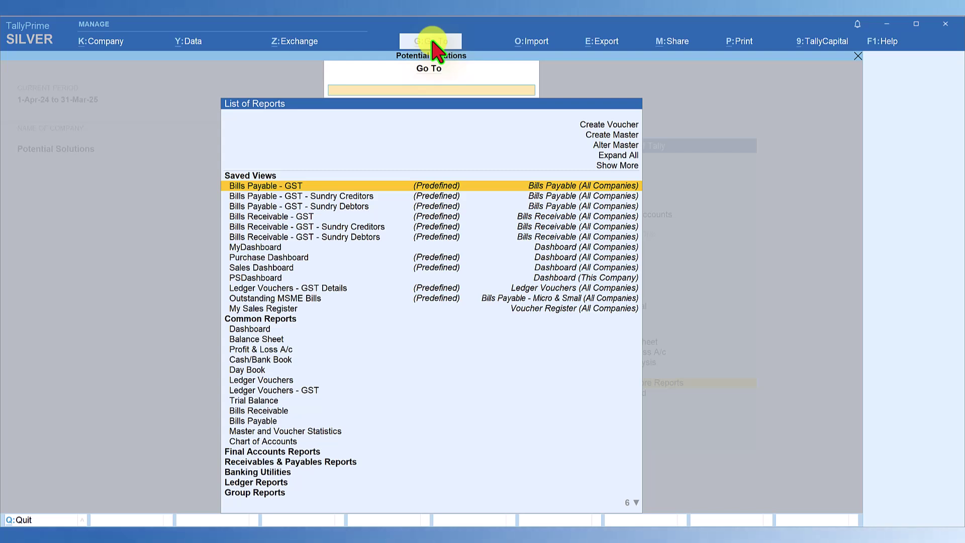
text(2)
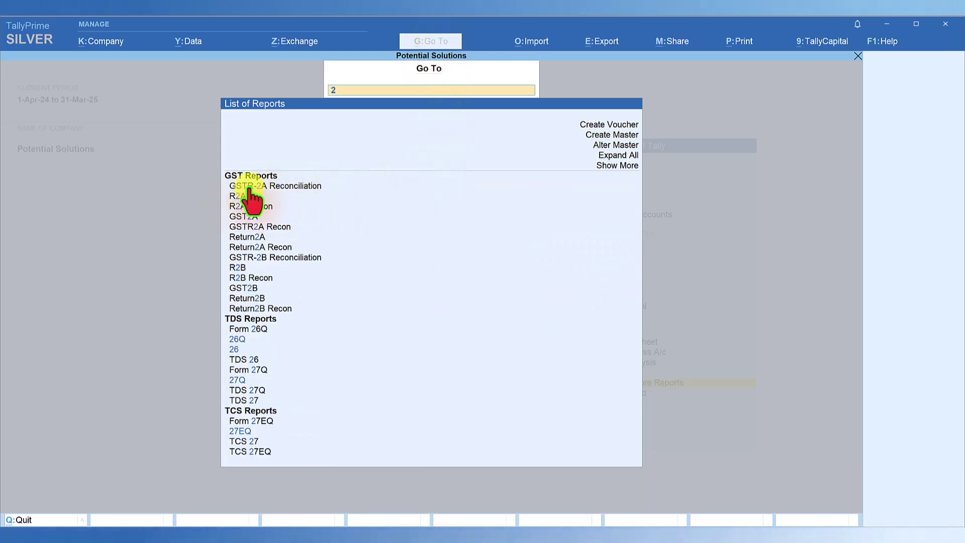
click(296, 187)
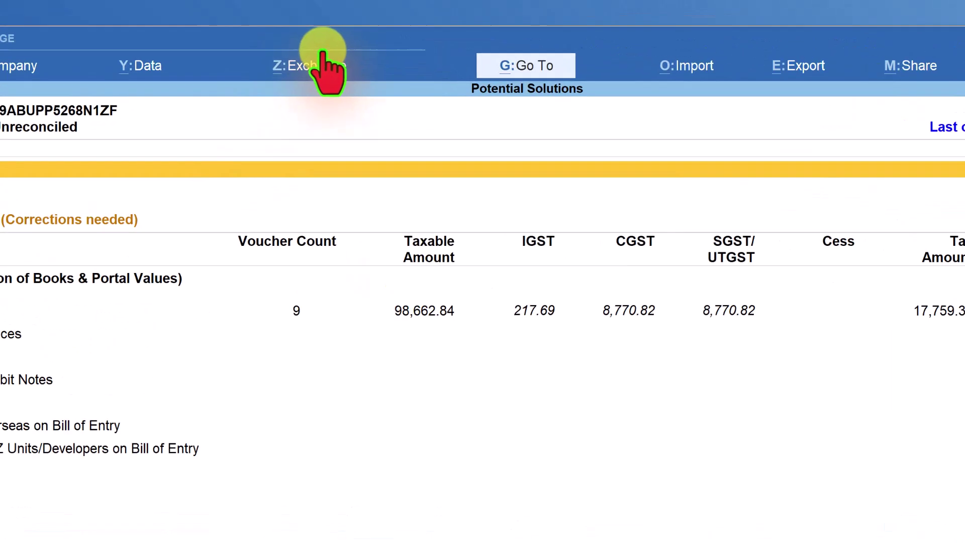
Set the Download GST Returns configuration's return type to GSTR-2A only
click(330, 82)
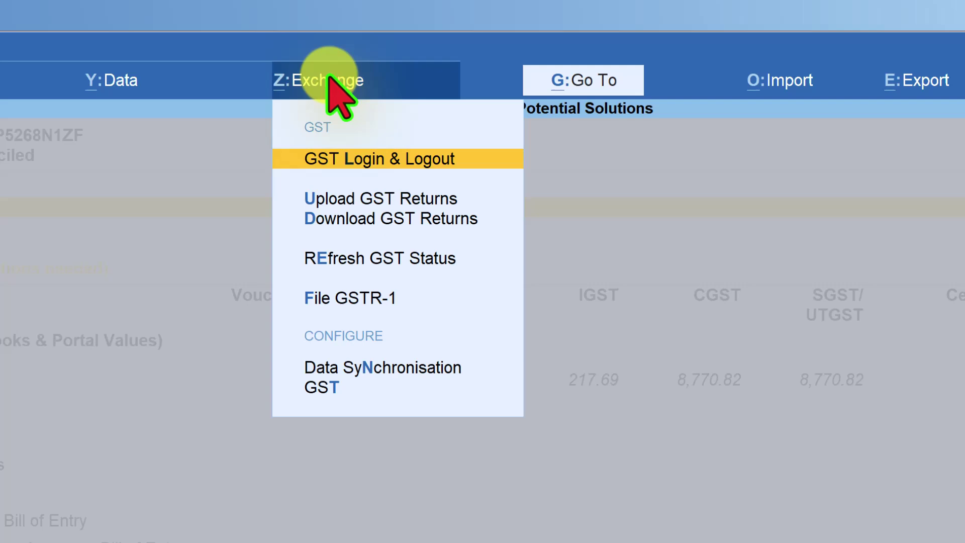
click(402, 218)
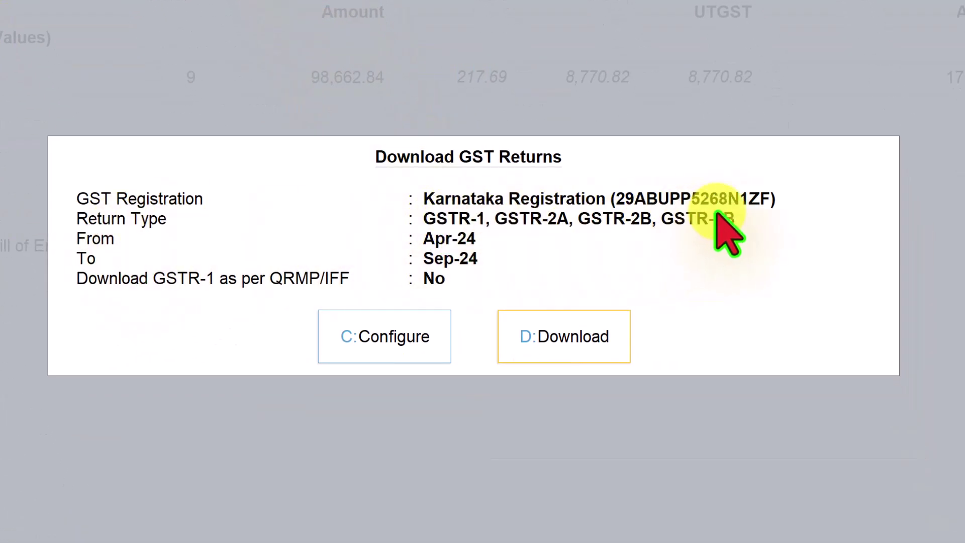
click(393, 341)
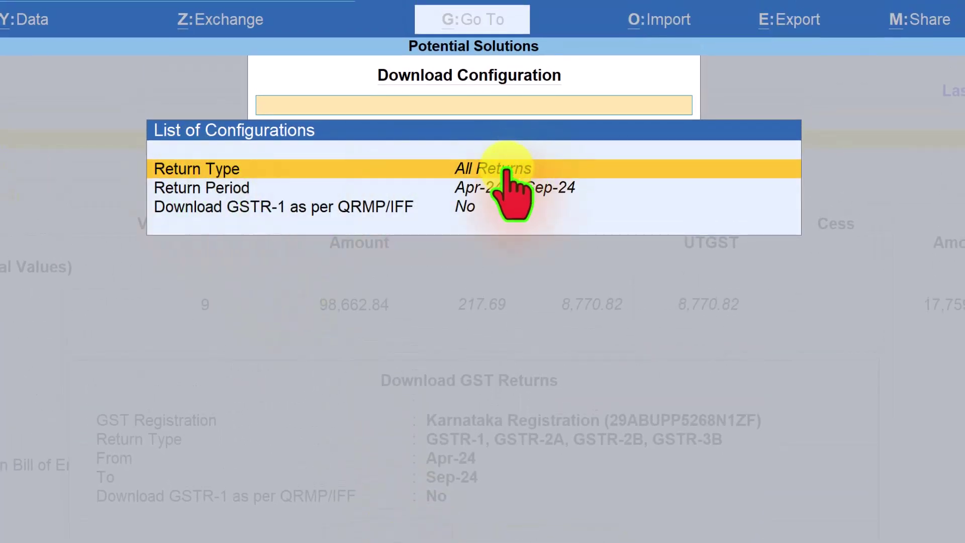
click(505, 171)
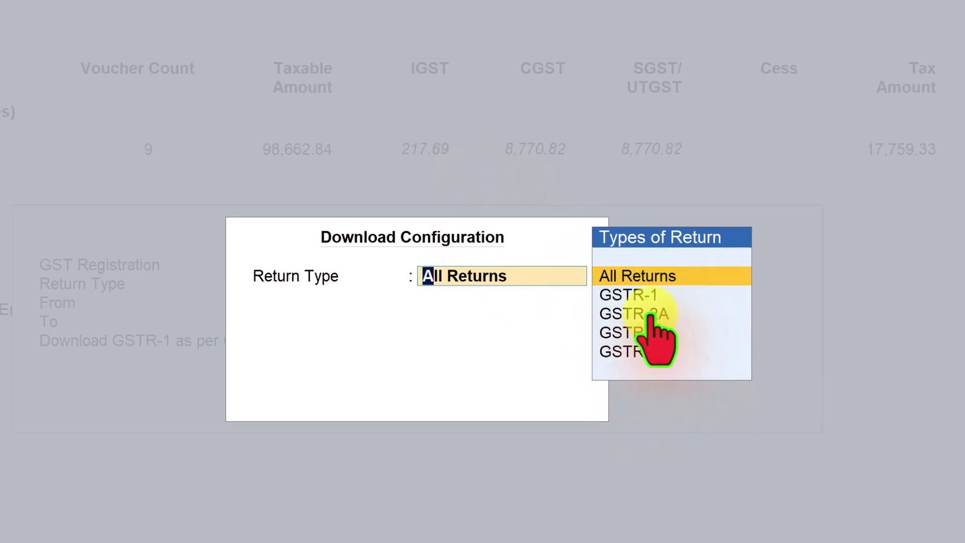
click(650, 314)
key(Return)
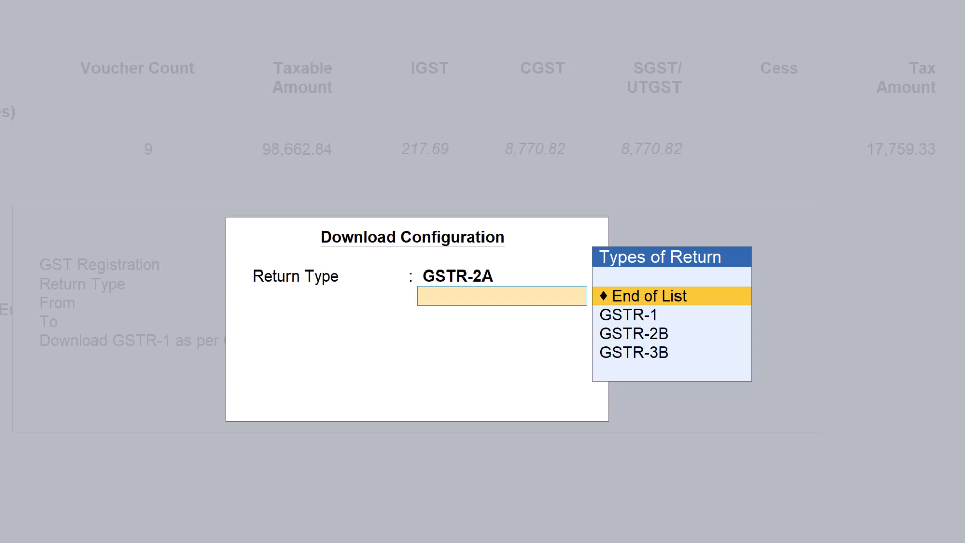
Keep the Aug-24 to Aug-24 return period, accept the configuration, and download GSTR-2A
click(679, 298)
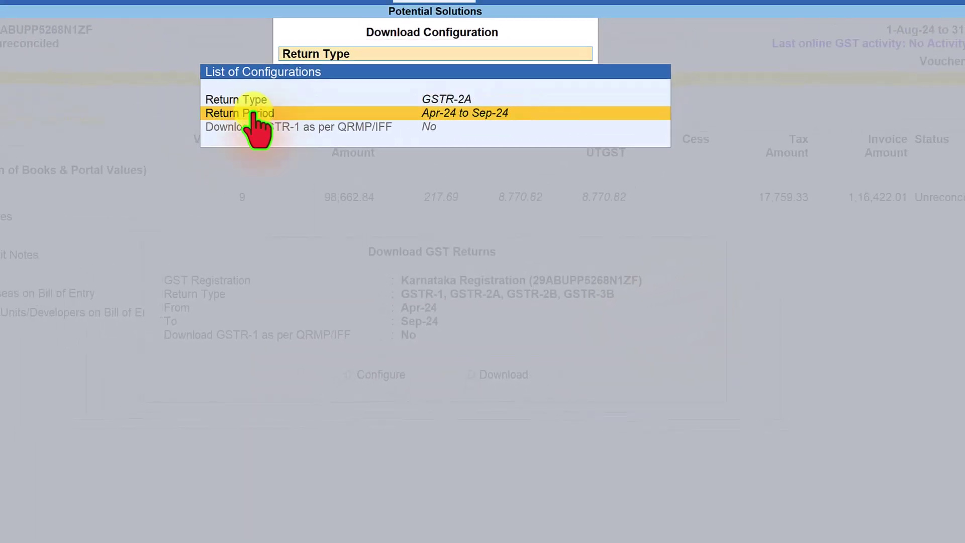
click(477, 115)
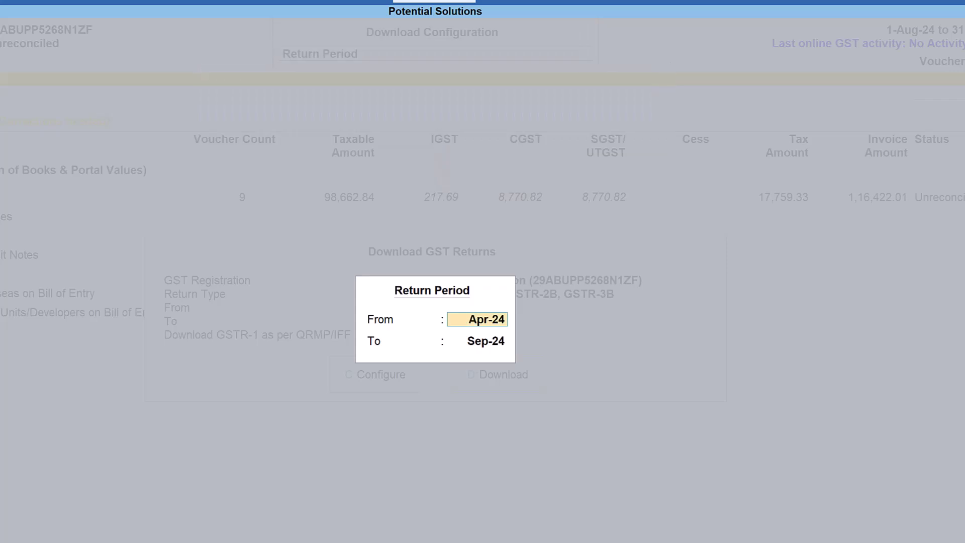
key(Escape)
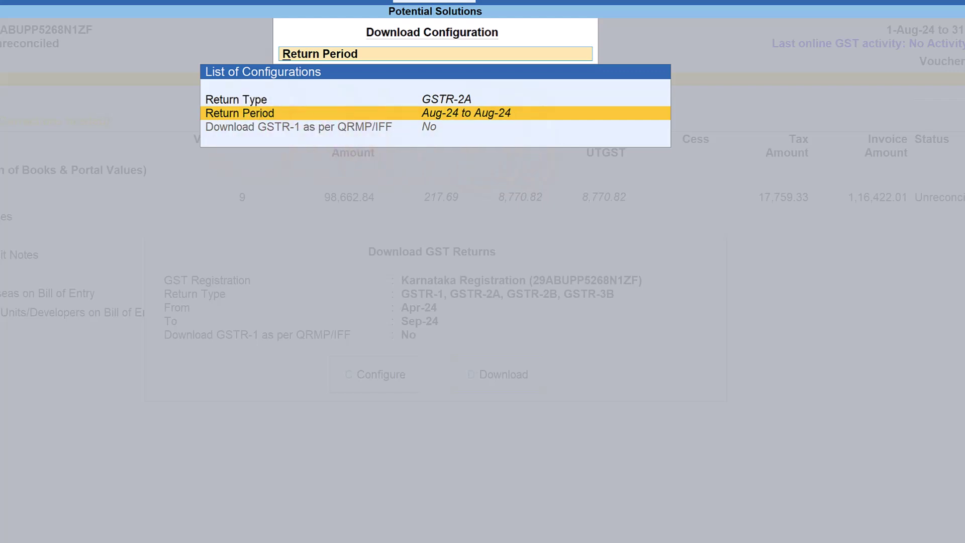
key(ctrl+a)
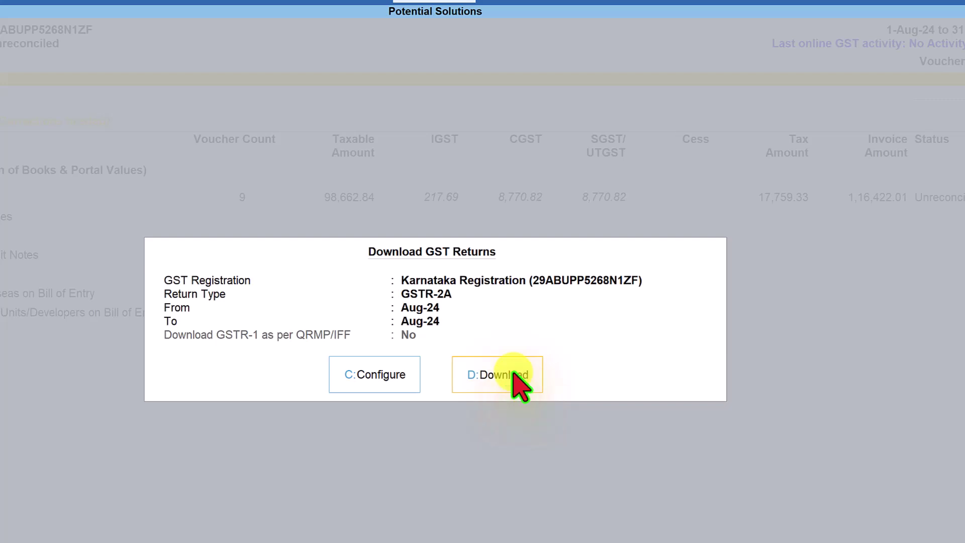
click(513, 375)
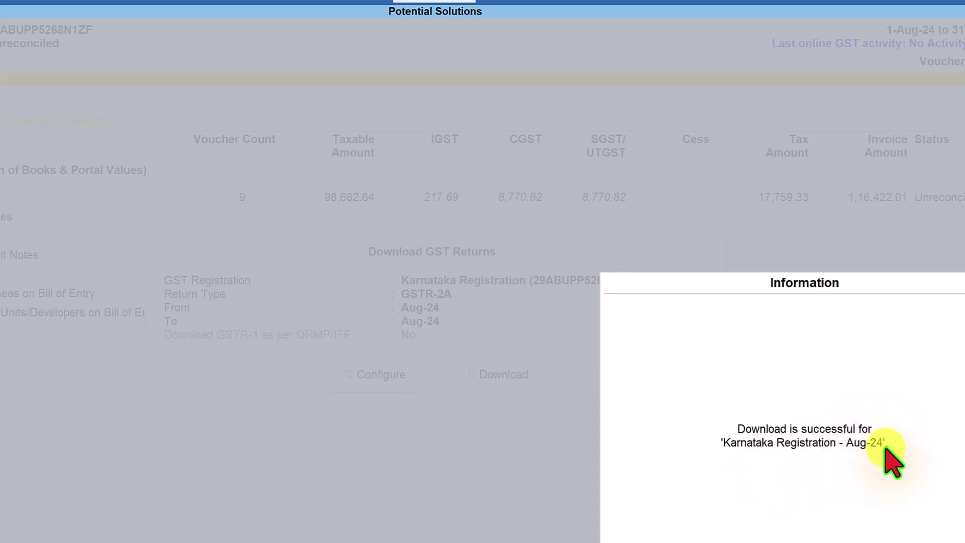
Dismiss the download message and drill into B2B Invoices for the party-wise books-versus-portal comparison
click(732, 441)
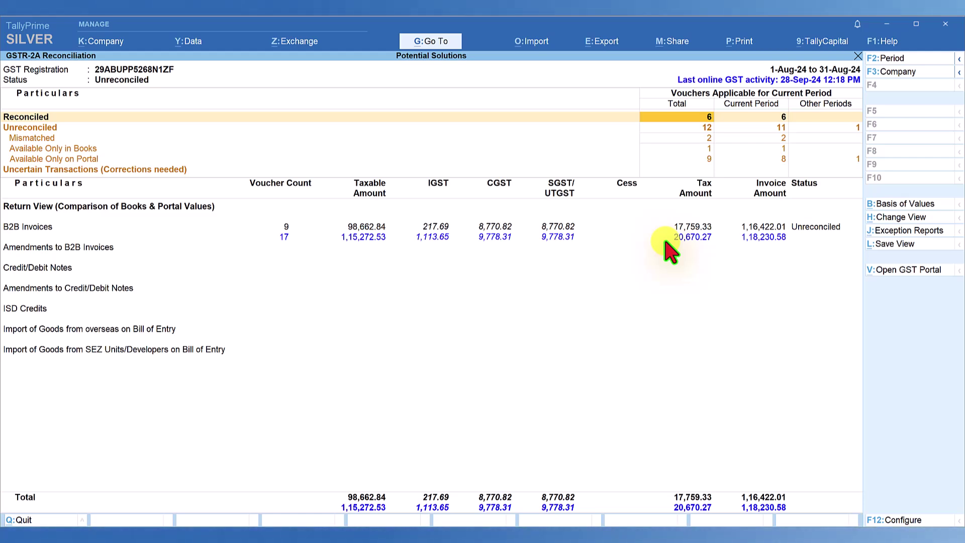
click(358, 230)
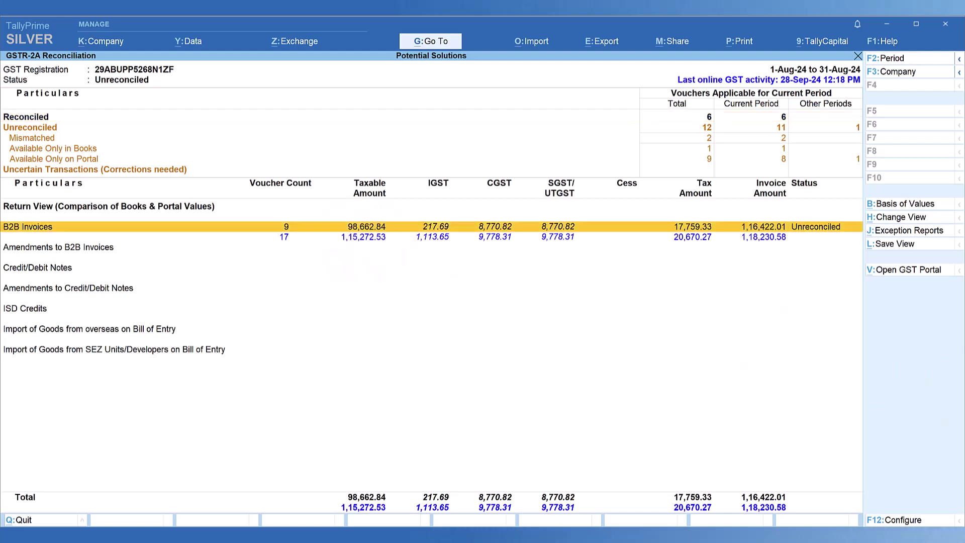
key(Return)
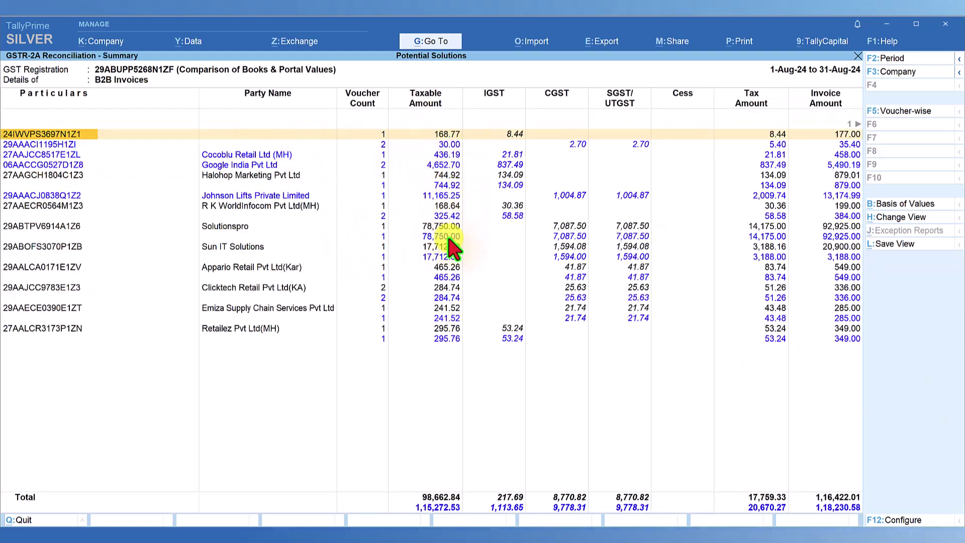
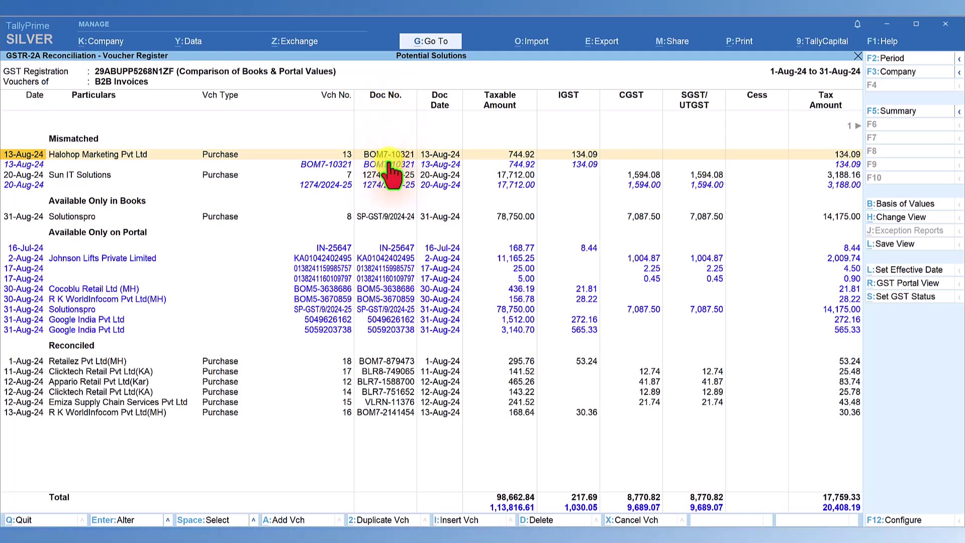
In the B2B register configuration, set Show Portal Values for Reconciled Vouchers to Yes
key(F12)
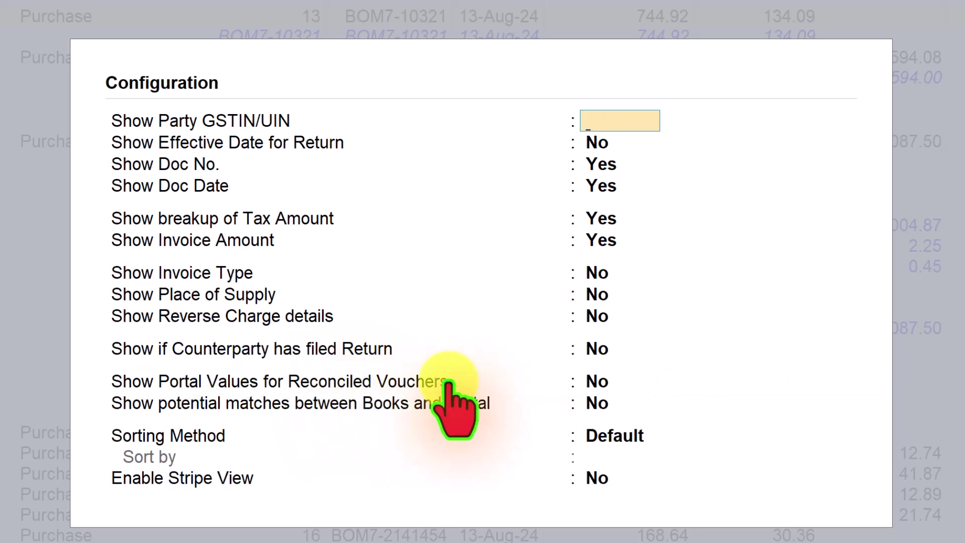
key(ctrl+a)
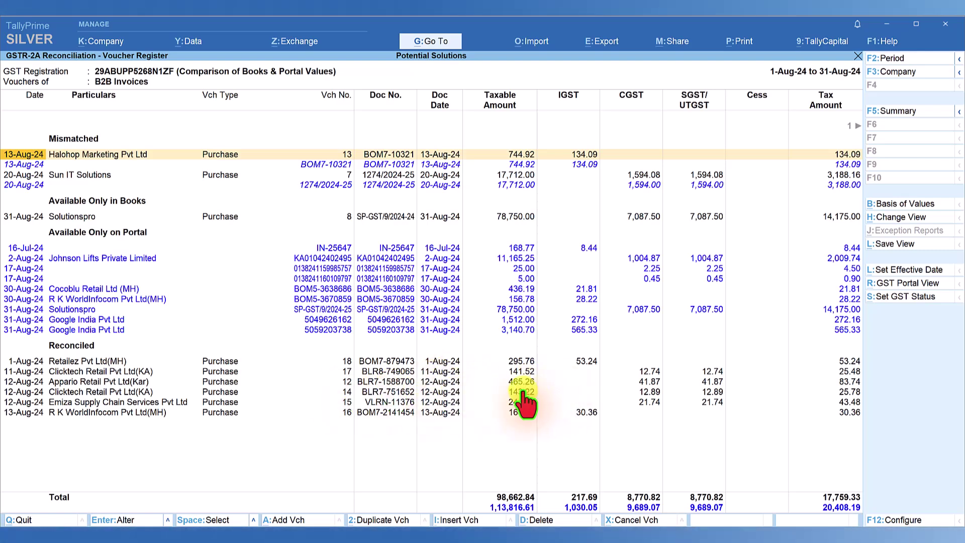
key(F12)
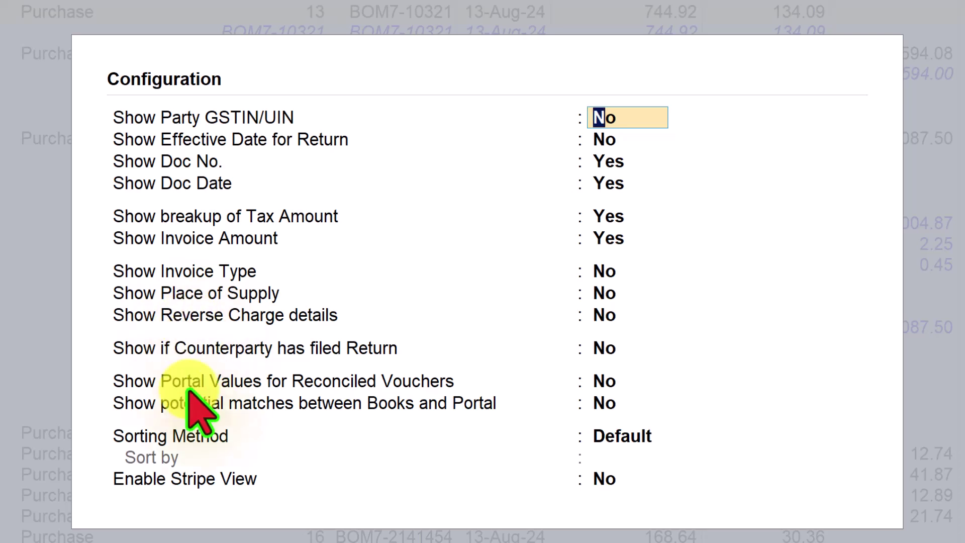
click(607, 386)
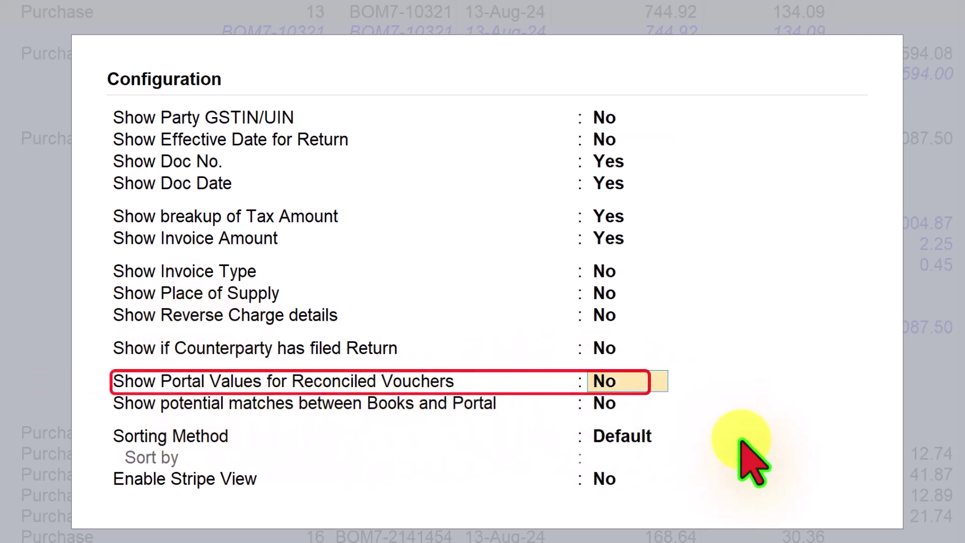
text(y)
key(Return)
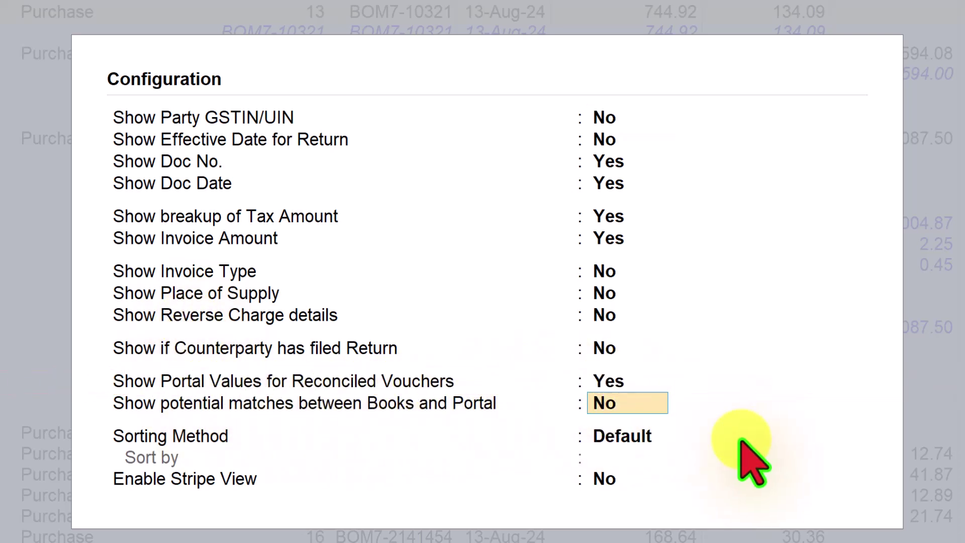
key(ctrl+a)
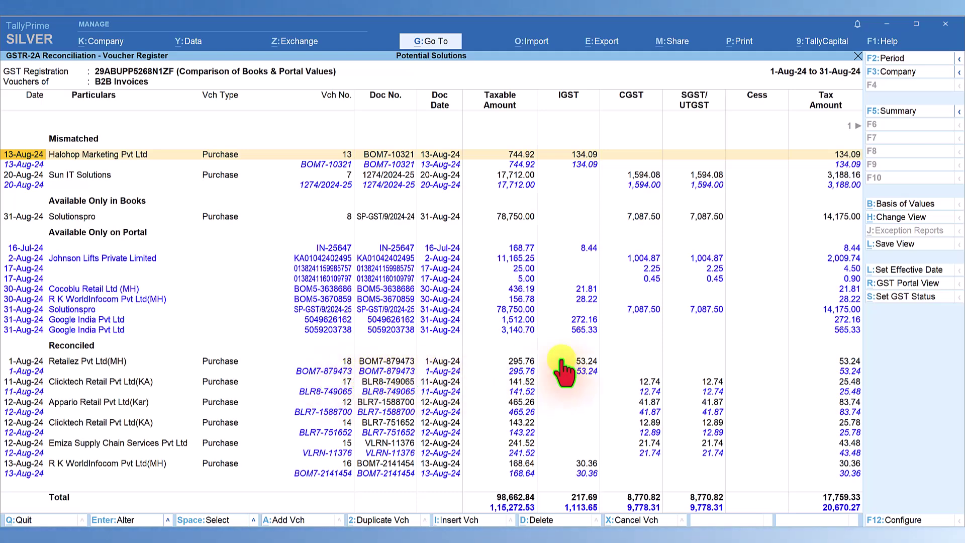
Set reconciled portal values to No and potential matches to Yes, keeping Default sorting
key(F12)
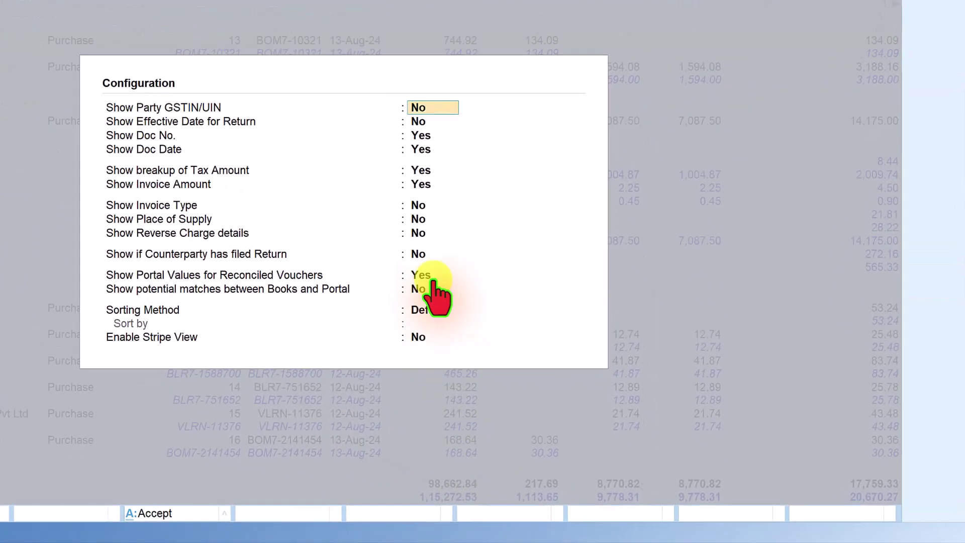
click(421, 274)
key(n)
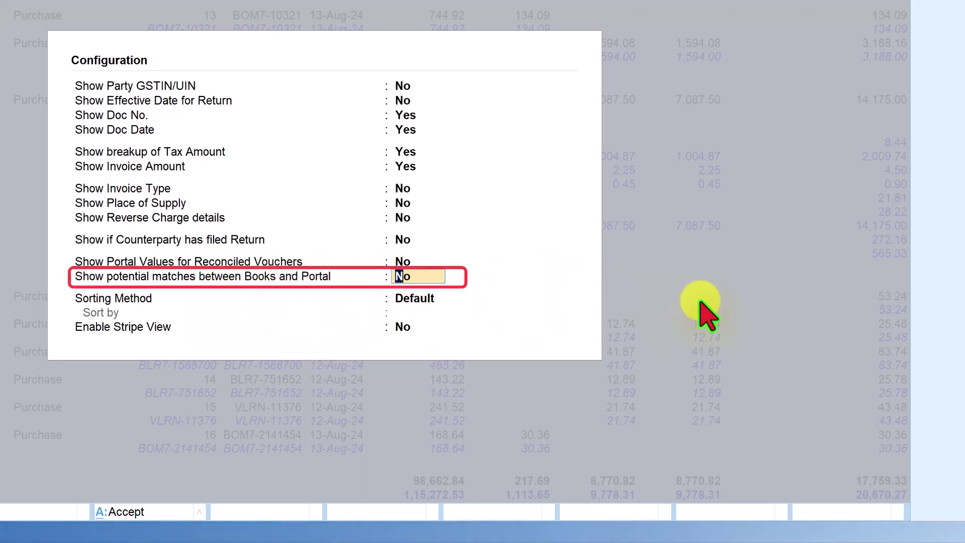
key(Return)
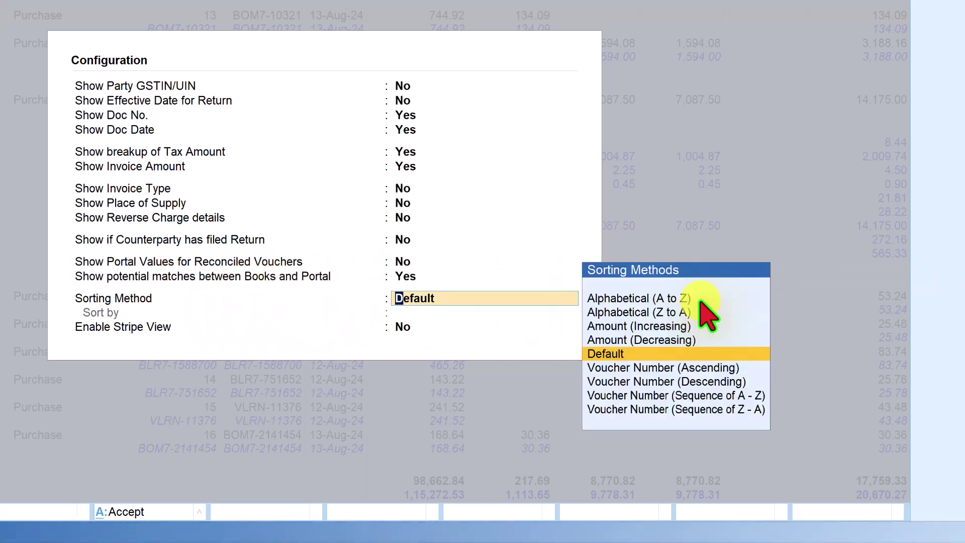
key(Return)
key(Return)
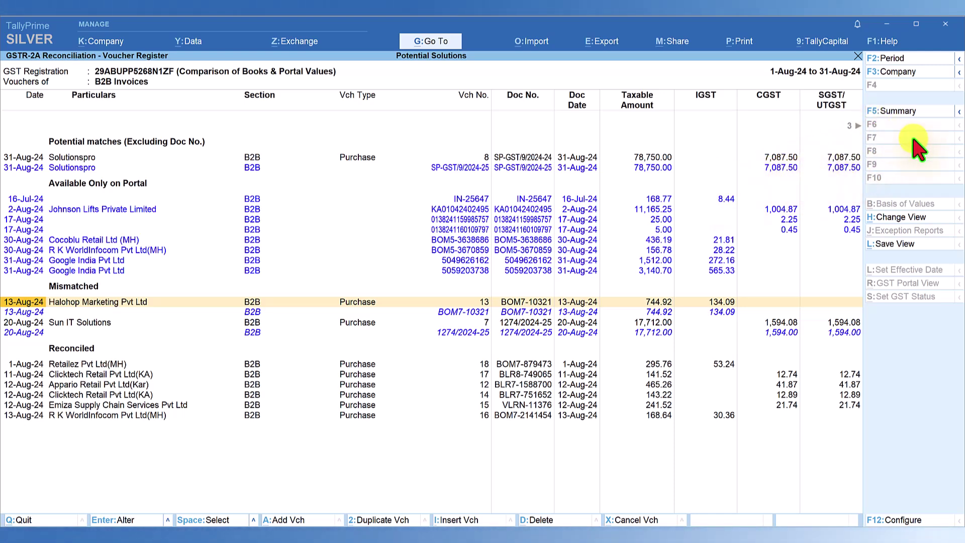
Select the Solutionspro potential match and scroll right to compare its book and portal amounts
click(112, 157)
key(Right)
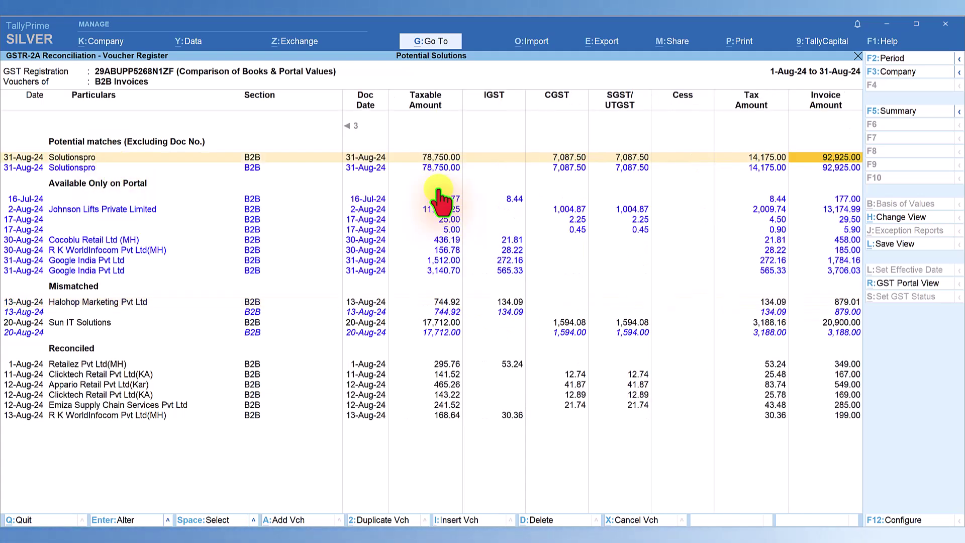
key(Left)
key(Left)
key(Left)
key(Left)
key(Left)
key(Left)
key(Left)
key(Left)
key(Left)
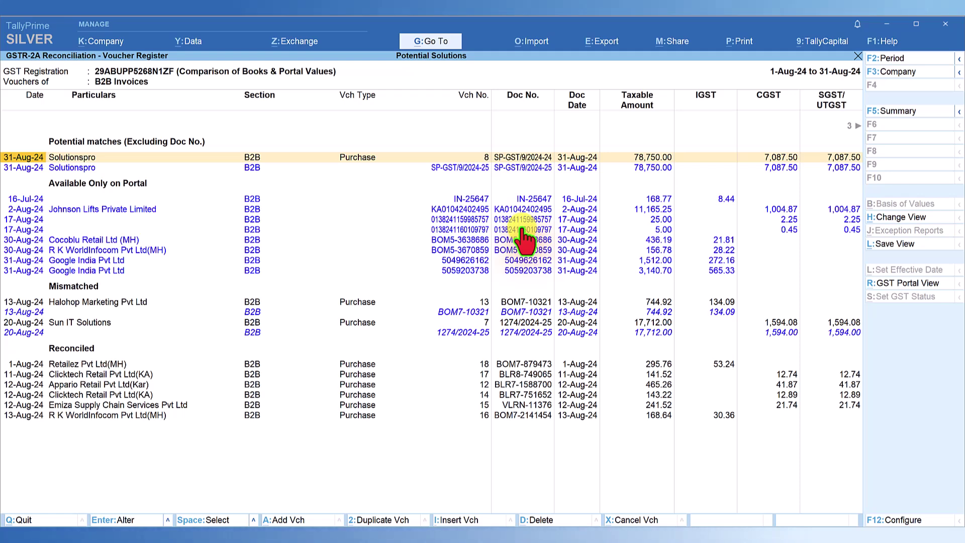
key(F12)
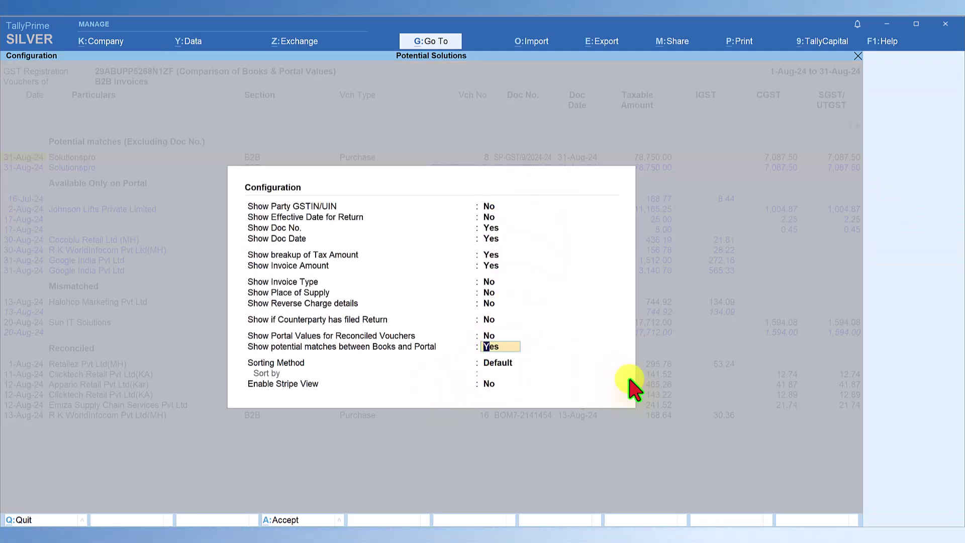
Set Show potential matches to No, then select the portal-only Solutionspro entry
key(n)
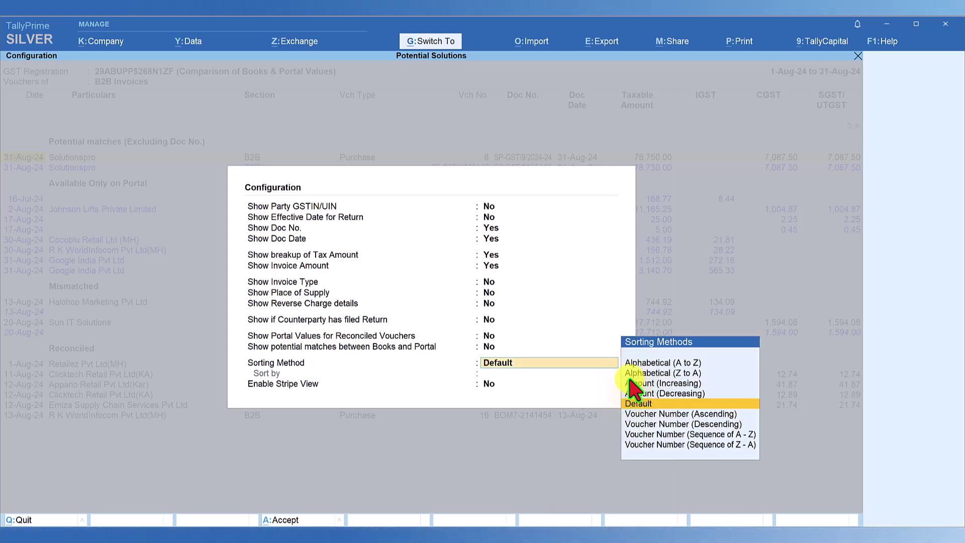
key(ctrl+a)
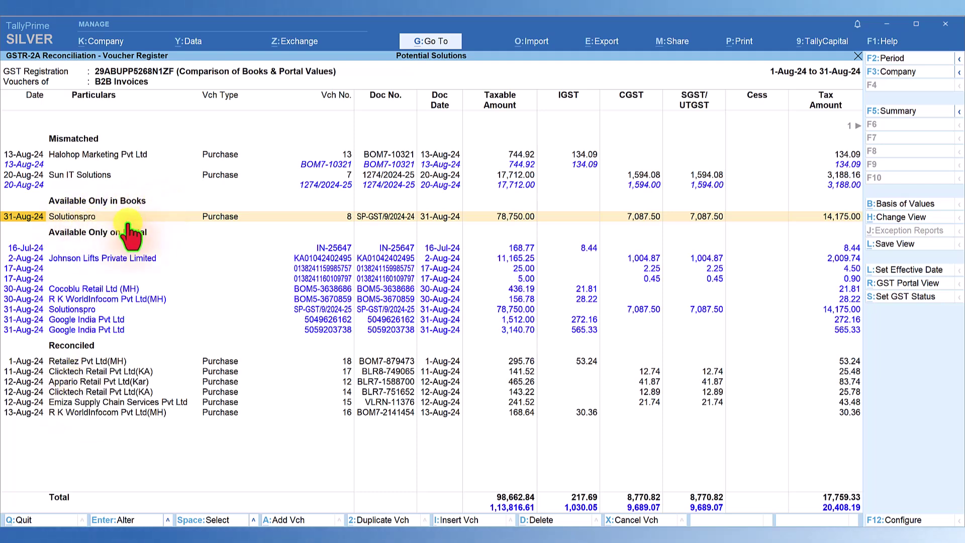
click(78, 309)
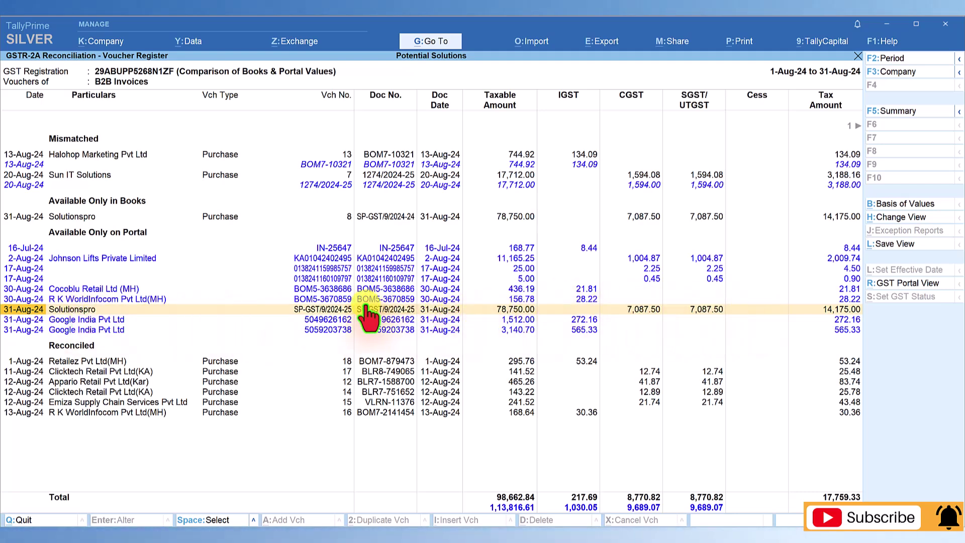
Change the GST status of the books-only Solutionspro purchase to Reconciled
click(90, 217)
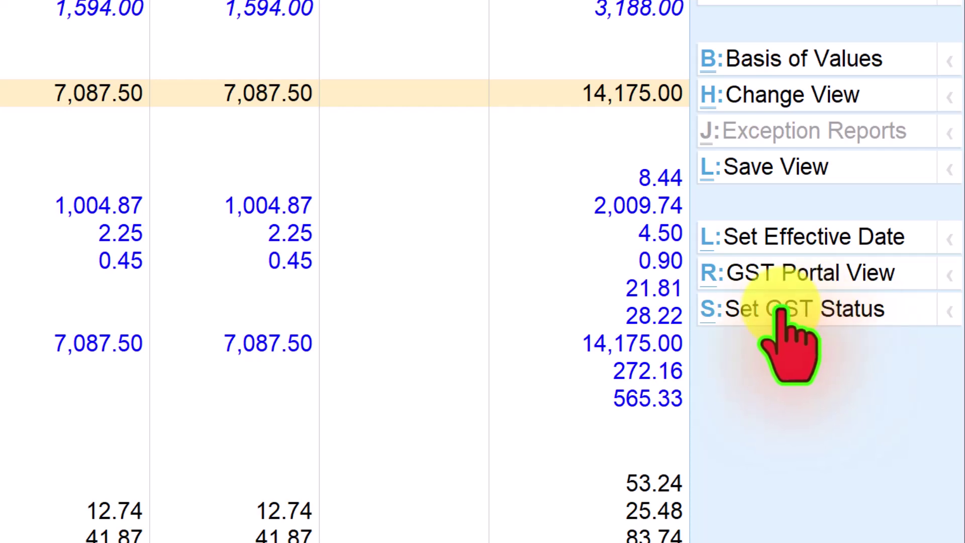
click(780, 311)
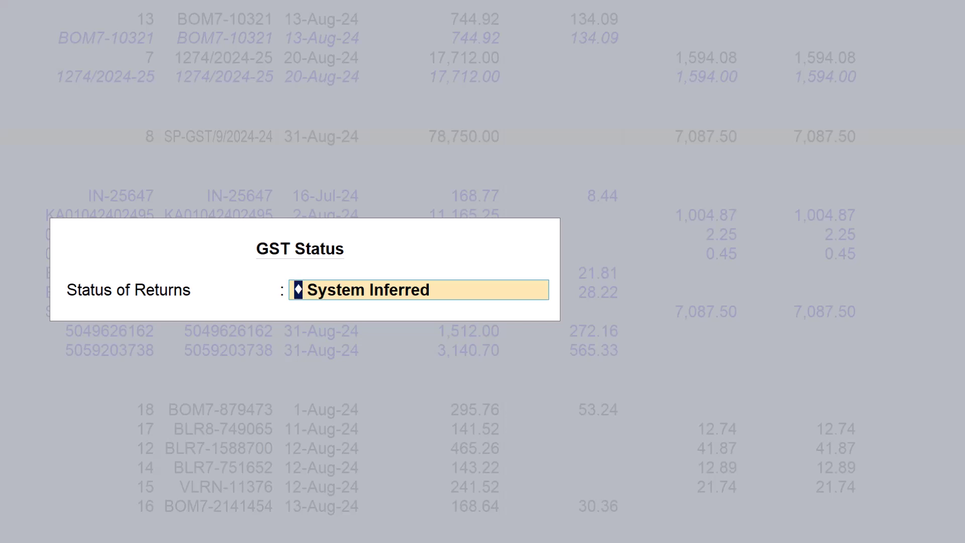
key(BackSpace)
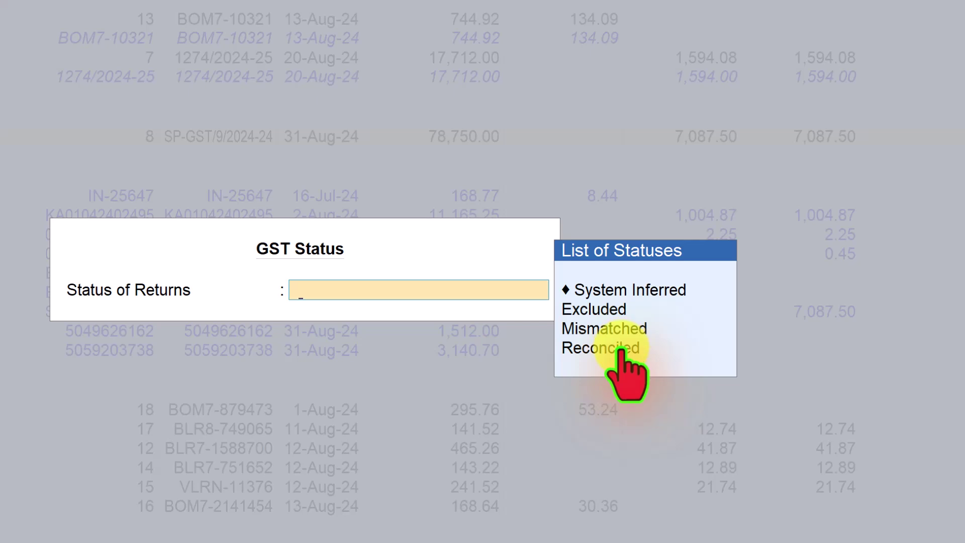
click(622, 349)
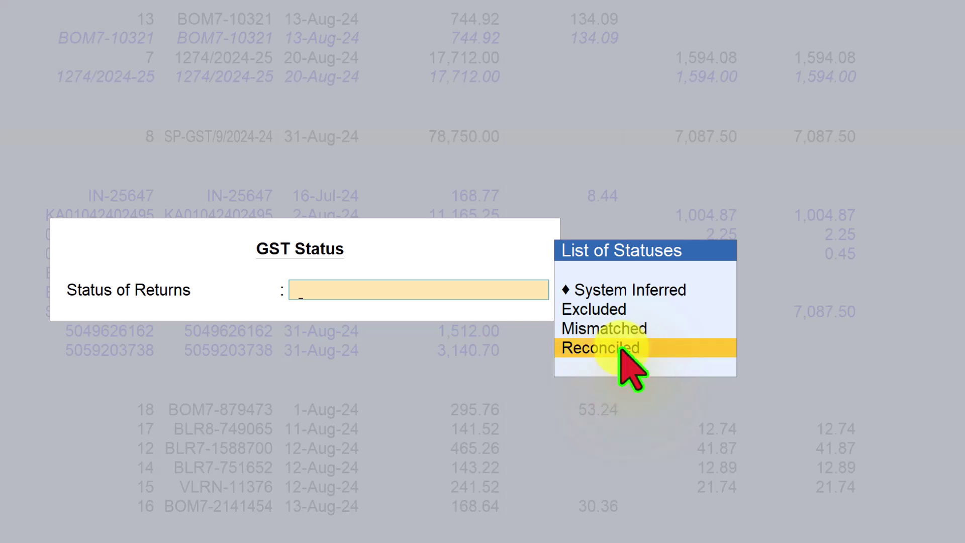
click(622, 349)
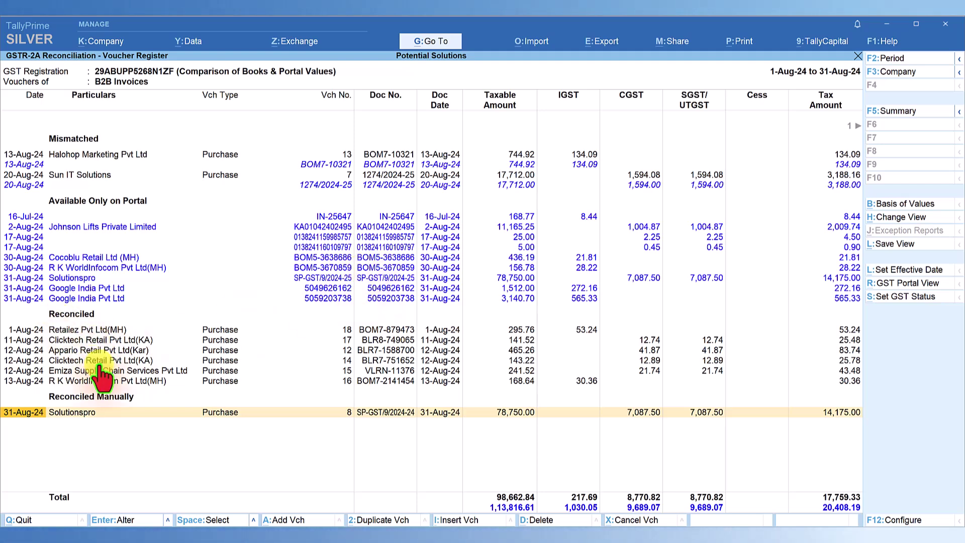
Go back to the GSTR-2A summary, now showing 7 reconciled and 11 unreconciled vouchers
key(Escape)
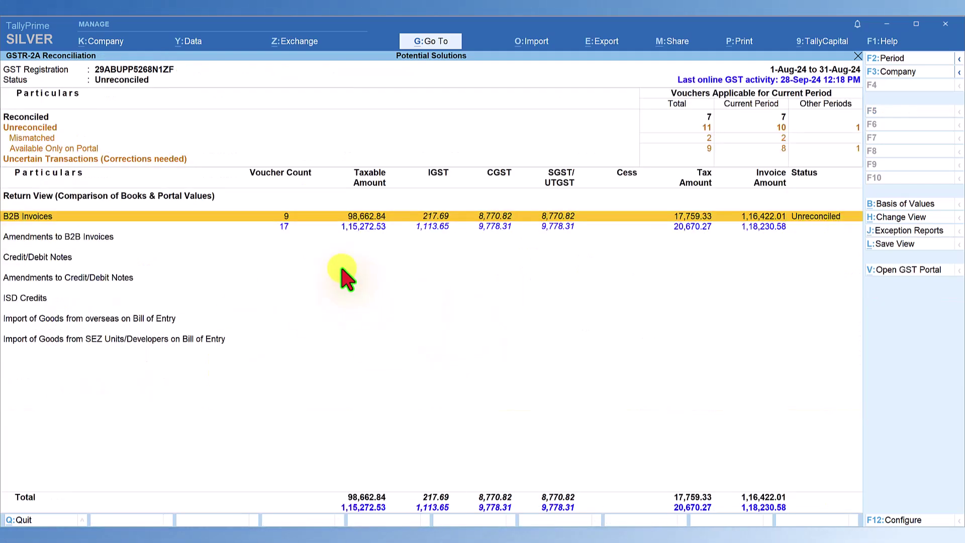